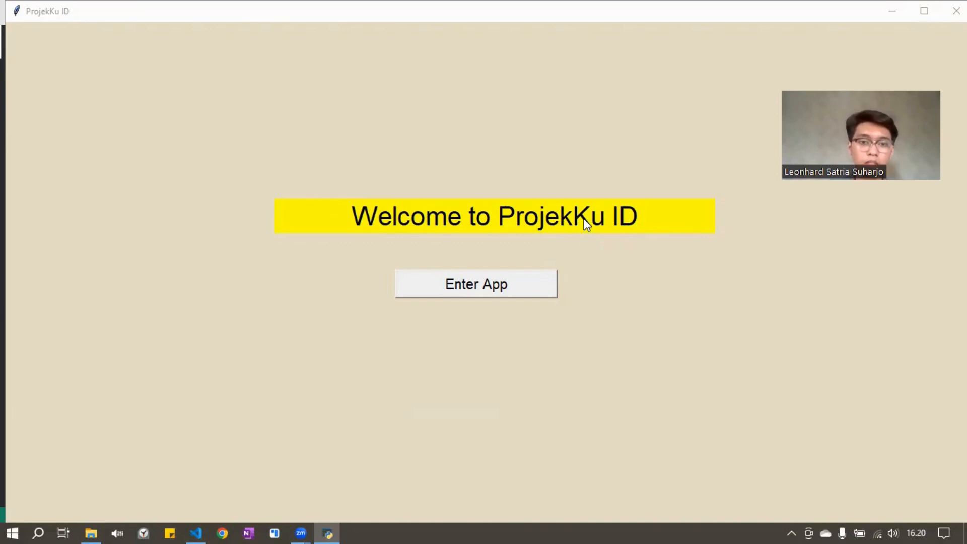
# Enter the app and fill in the new account holder's name on the registration form
pyautogui.click(519, 286)
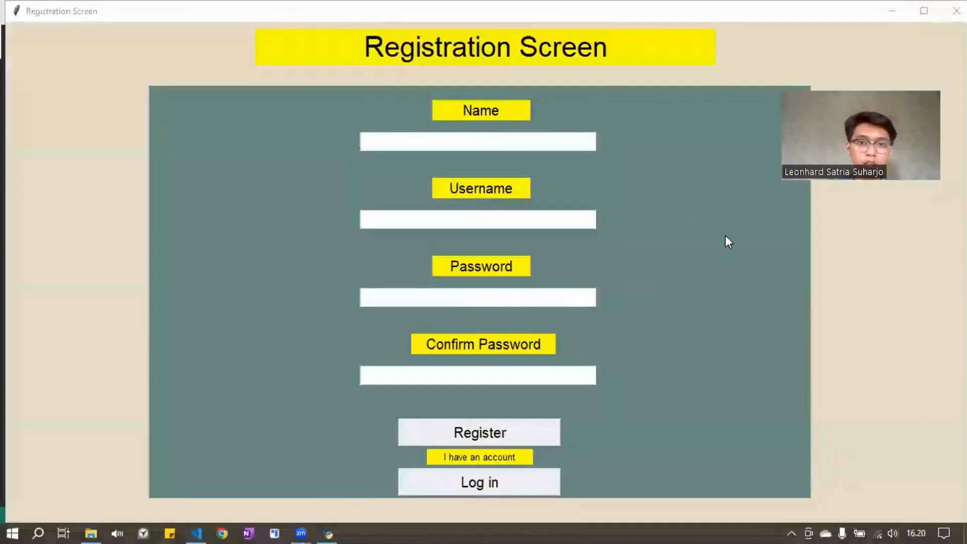
pyautogui.click(568, 145)
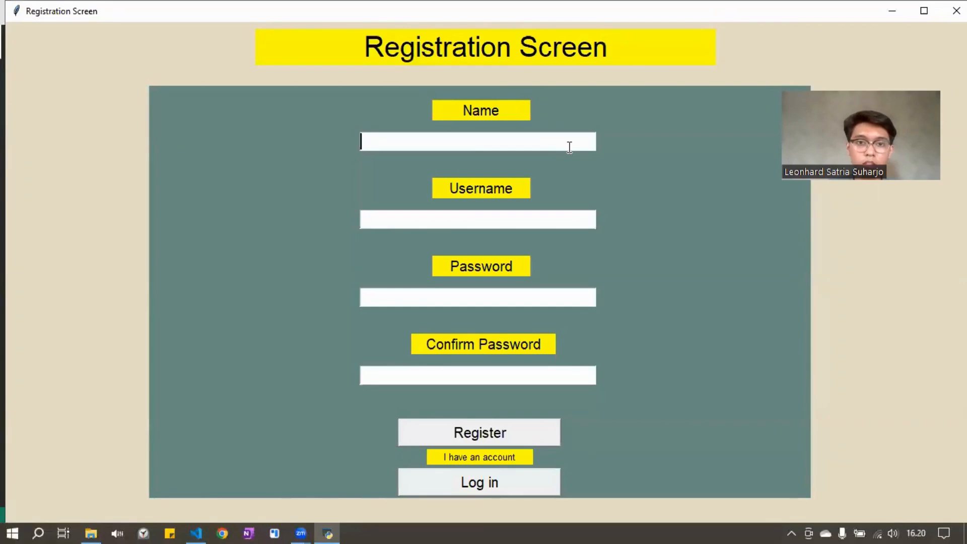
pyautogui.write('Leonh')
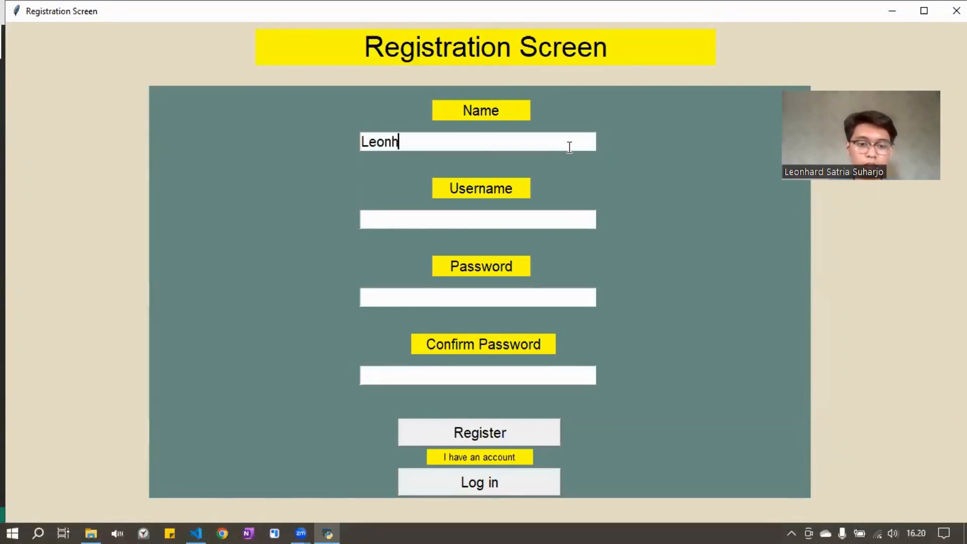
pyautogui.write('ard')
# Fill in the username for the new account on the registration form
pyautogui.click(536, 224)
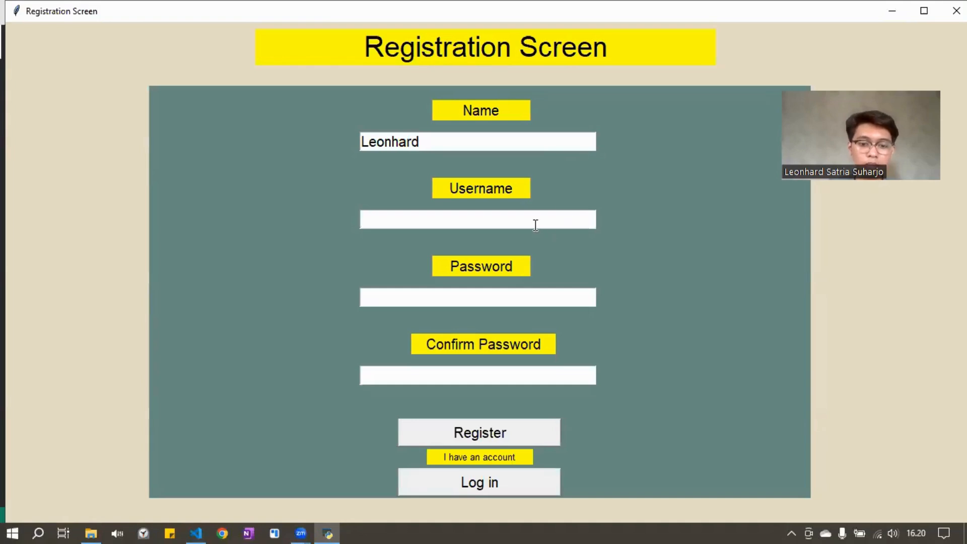
pyautogui.write('L')
pyautogui.press('BackSpace')
pyautogui.write('leon')
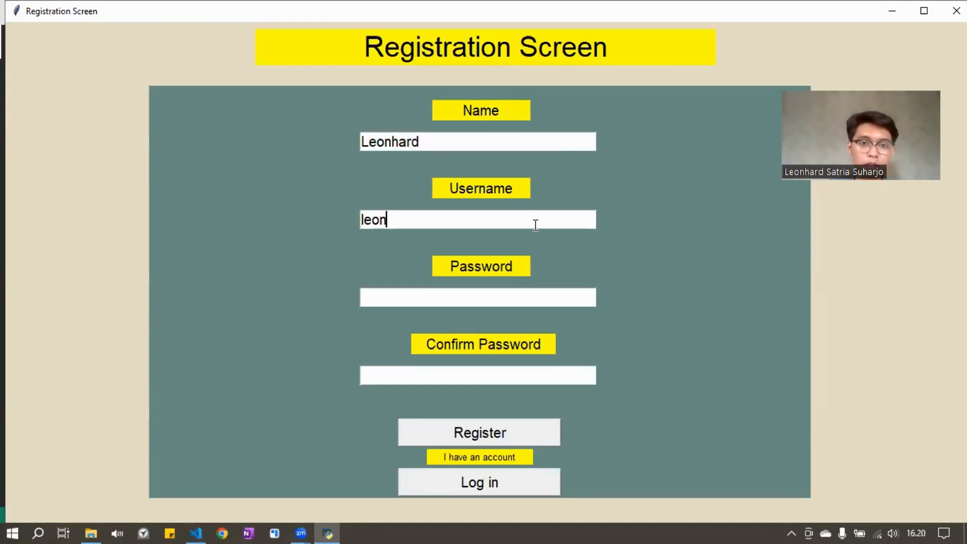
pyautogui.write('corpo')
pyautogui.press('BackSpace')
pyautogui.press('BackSpace')
pyautogui.write('orpos')
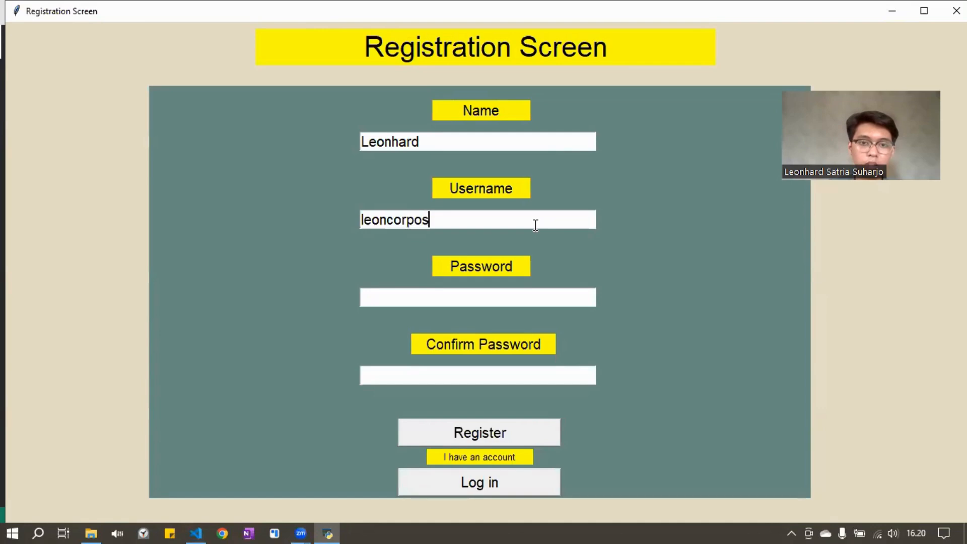
pyautogui.press('BackSpace')
pyautogui.write('r')
pyautogui.press('BackSpace')
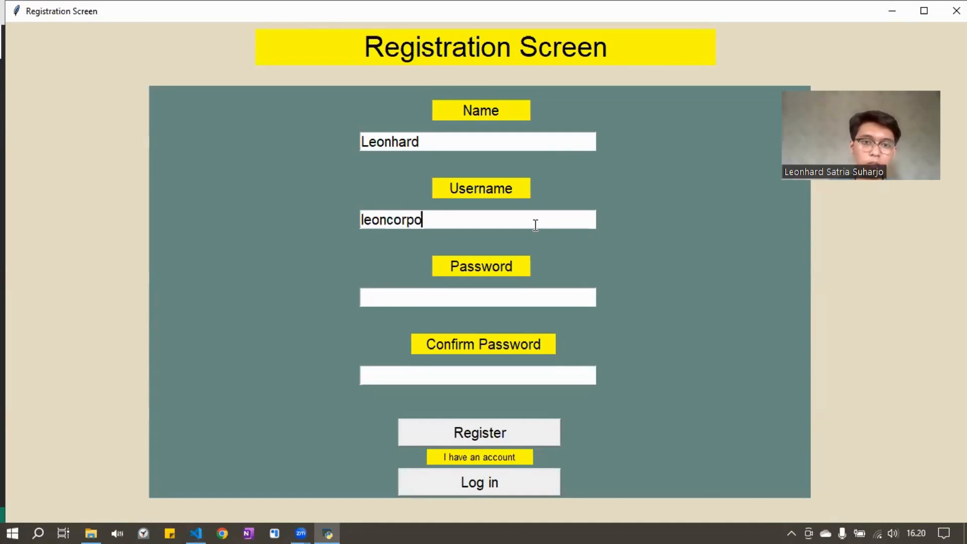
pyautogui.press('BackSpace')
pyautogui.write('s')
# Enter the account password, repeat it in the confirmation field, and register the account
pyautogui.click(503, 301)
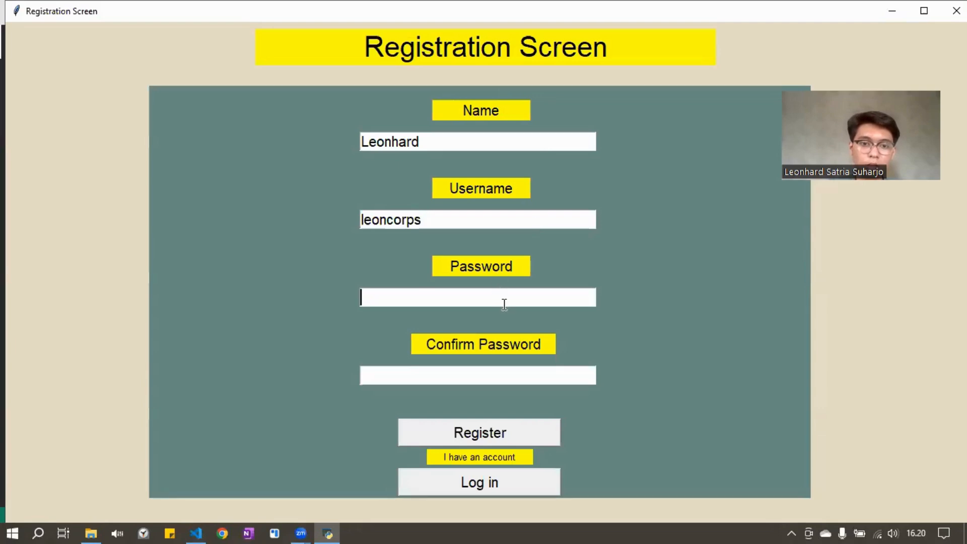
pyautogui.write('1234')
pyautogui.click(463, 373)
pyautogui.write('1234')
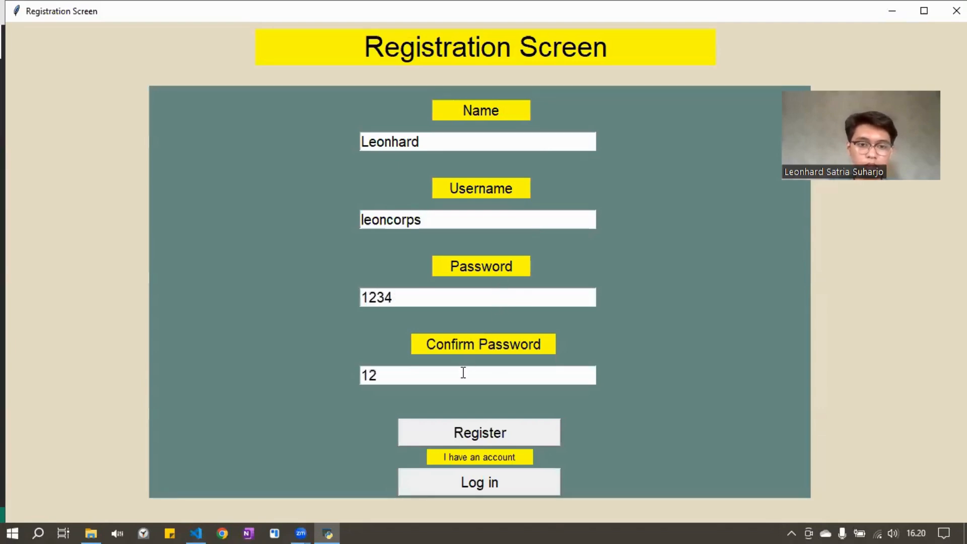
pyautogui.click(464, 428)
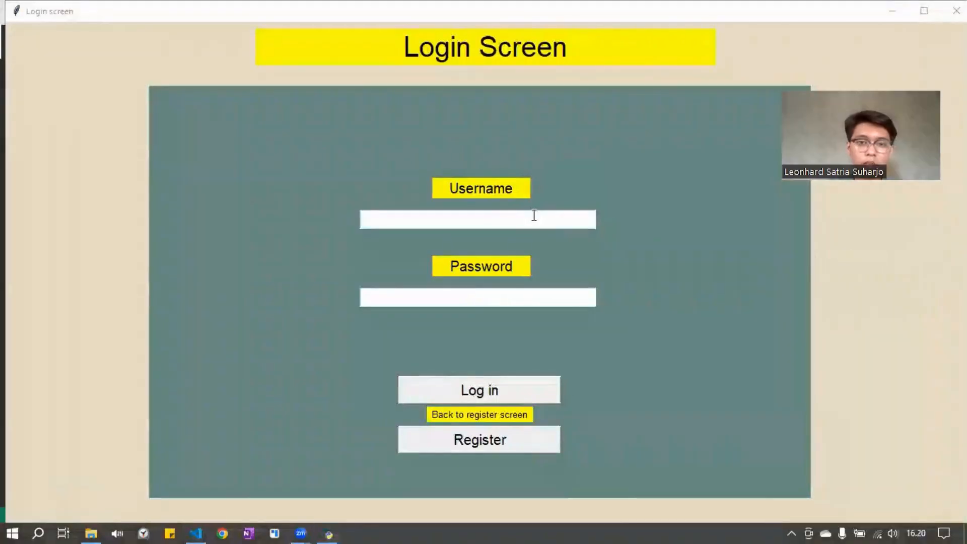
# Log in with the newly registered username and the account password
pyautogui.click(534, 215)
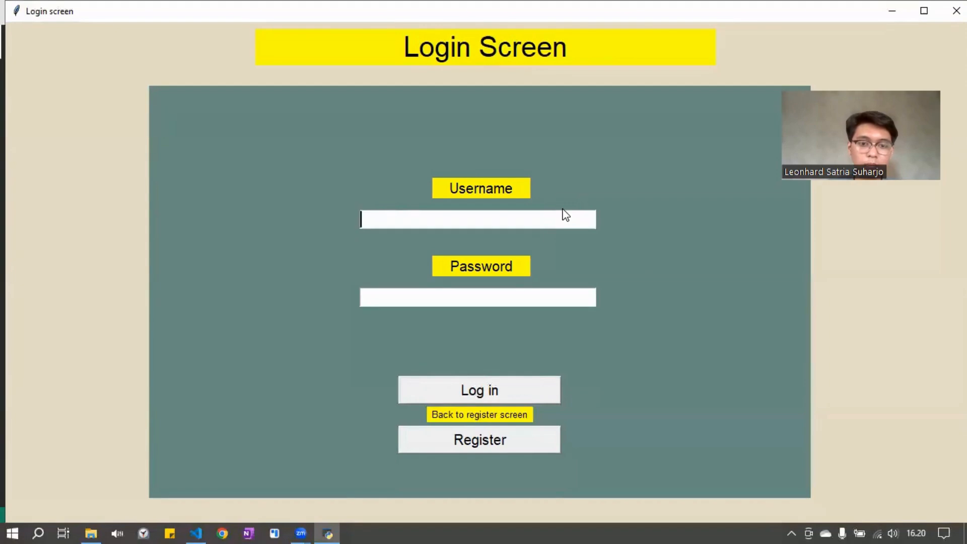
pyautogui.write('leoncorps')
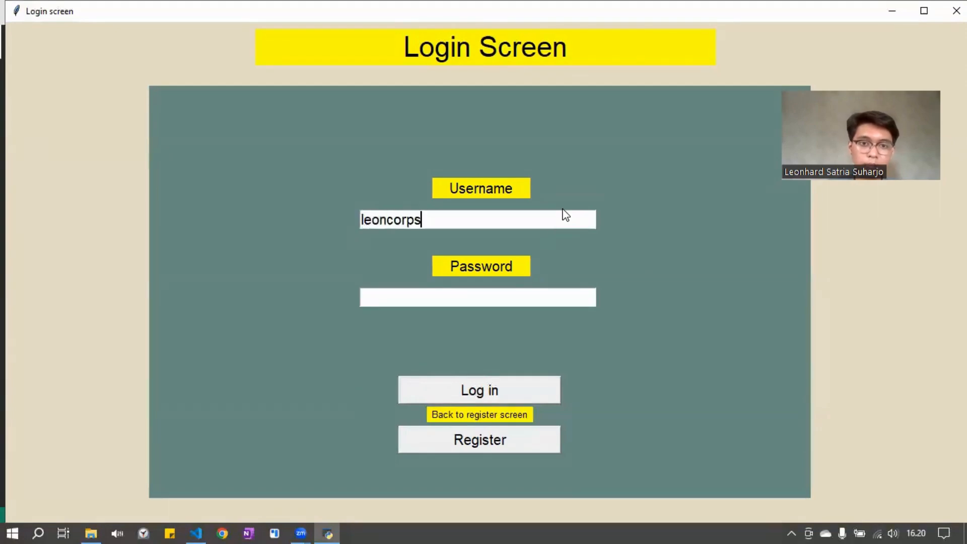
pyautogui.click(550, 301)
pyautogui.write('1234')
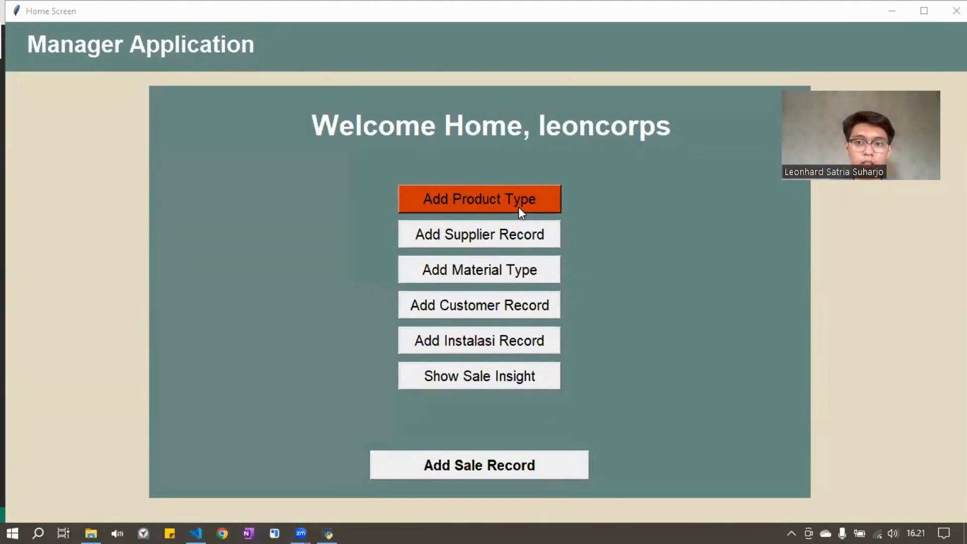
# Open the product type form and add a product record named Jeans without entering a product ID
pyautogui.click(519, 207)
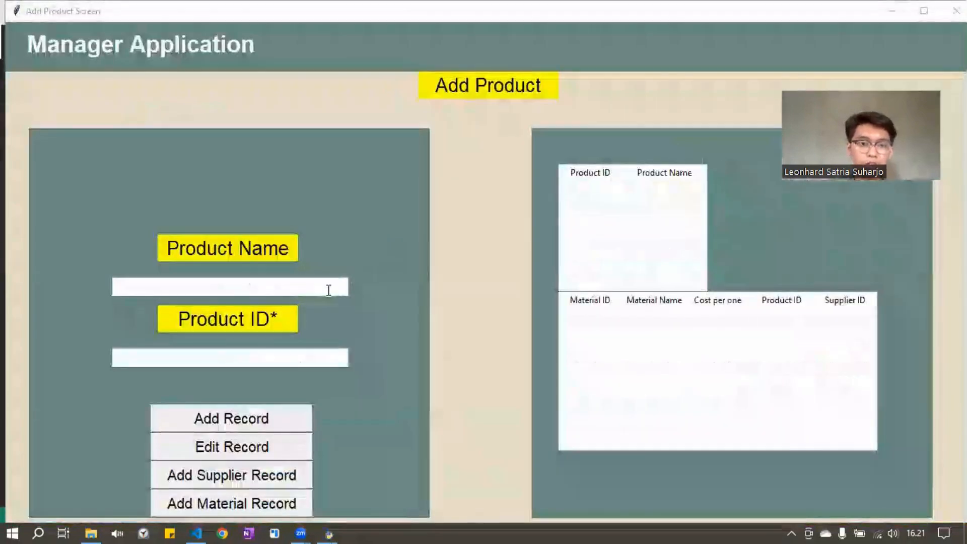
pyautogui.click(328, 290)
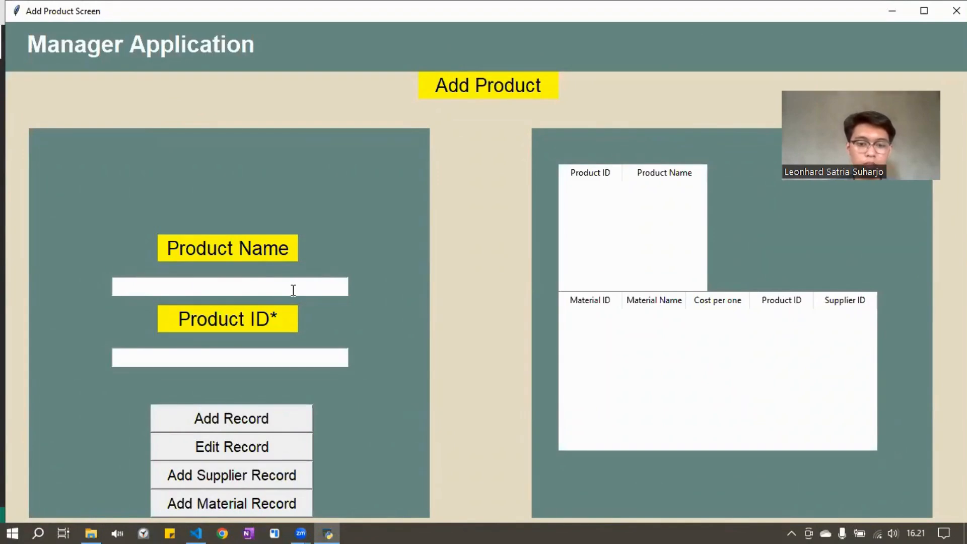
pyautogui.write('Jeans')
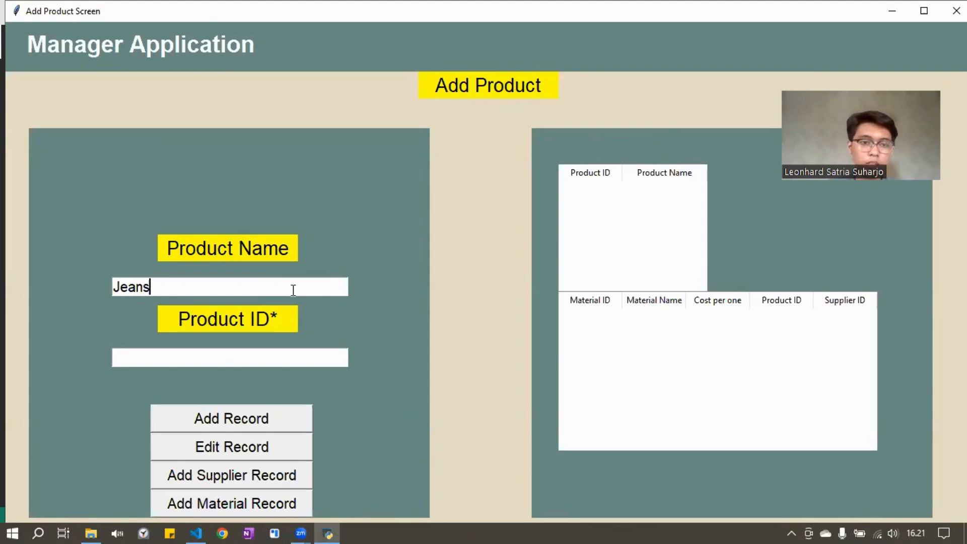
pyautogui.click(265, 419)
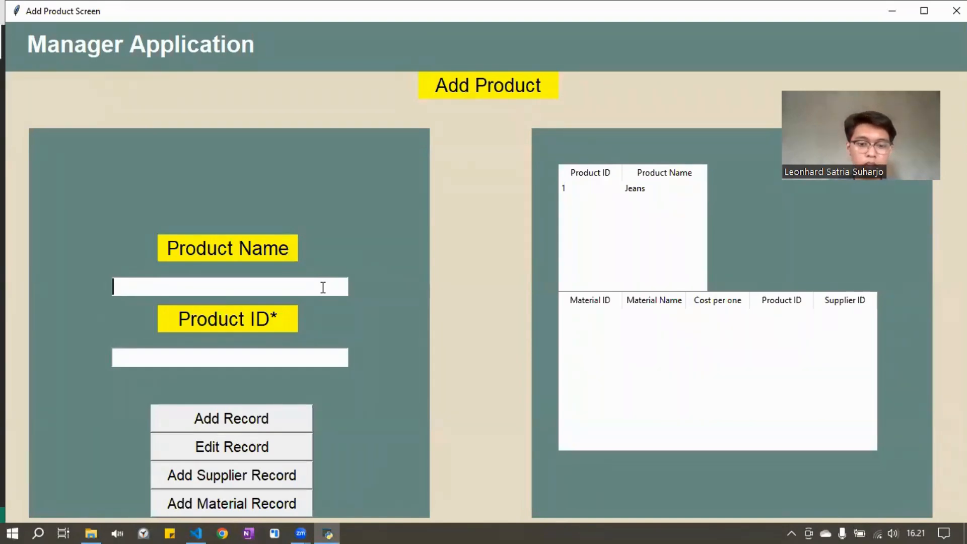
# Add a second product record named Shirt, leaving the product ID blank
pyautogui.write('Shirt')
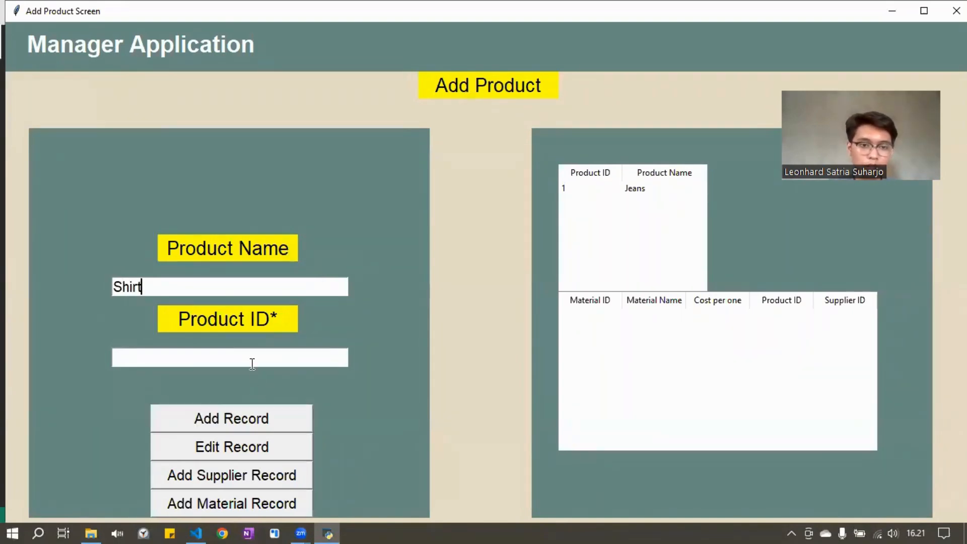
pyautogui.click(252, 364)
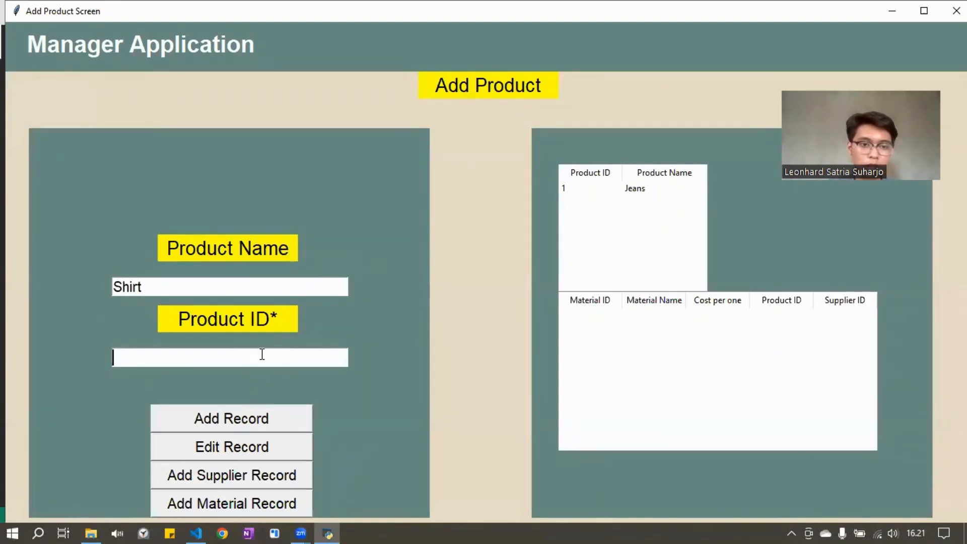
pyautogui.click(258, 415)
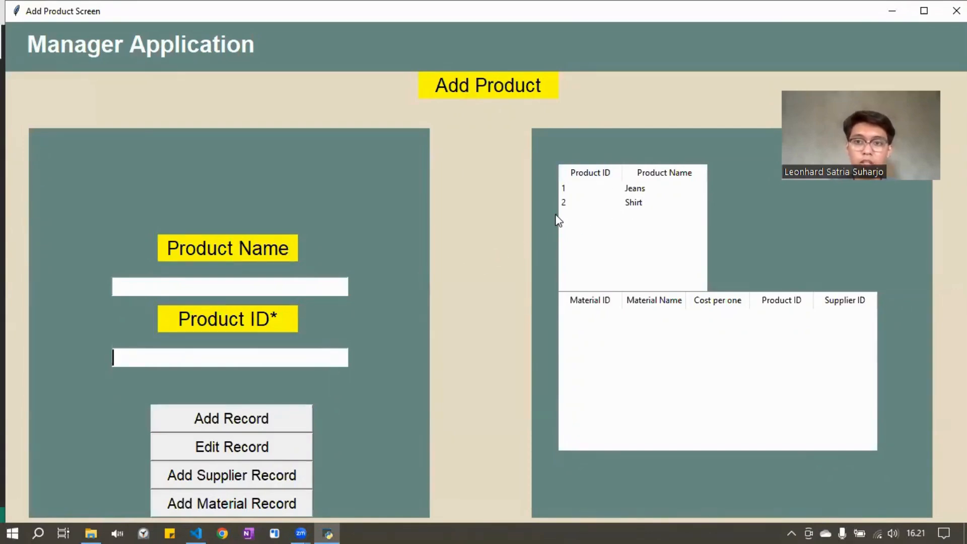
# Edit the record with product ID 1 so that its product name is Jeans Navy
pyautogui.click(330, 285)
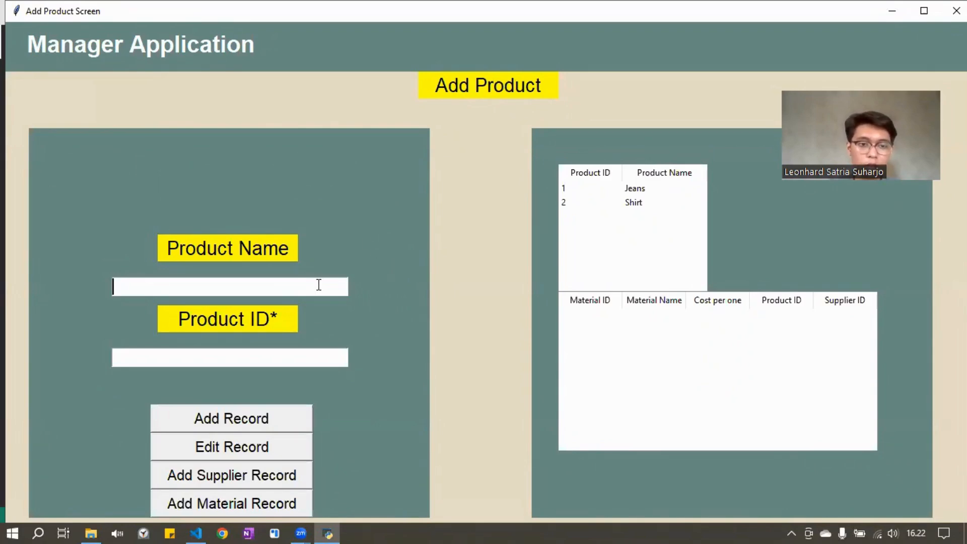
pyautogui.write('Je')
pyautogui.press('BackSpace')
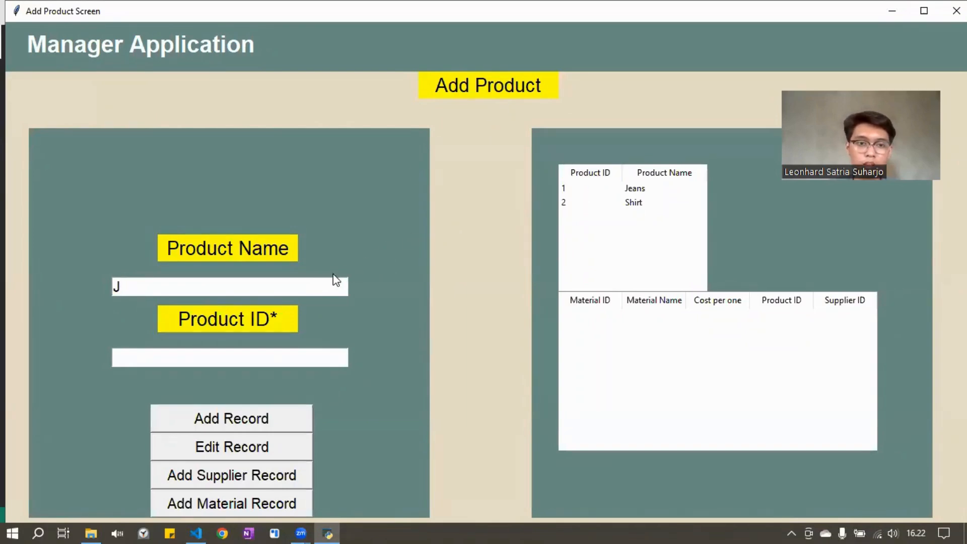
pyautogui.write('enas')
pyautogui.press('BackSpace')
pyautogui.press('BackSpace')
pyautogui.write('s')
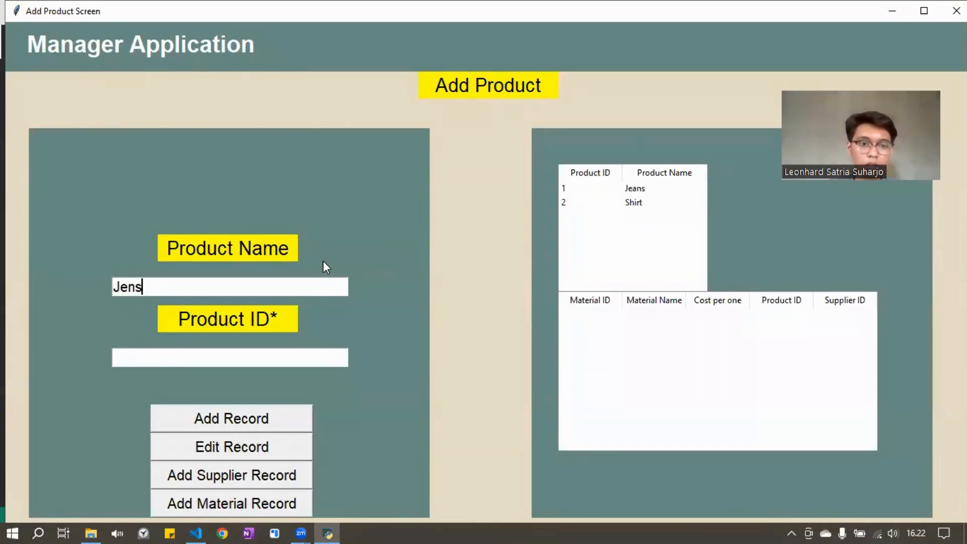
pyautogui.press('BackSpace')
pyautogui.press('BackSpace')
pyautogui.press('BackSpace')
pyautogui.write('en')
pyautogui.press('BackSpace')
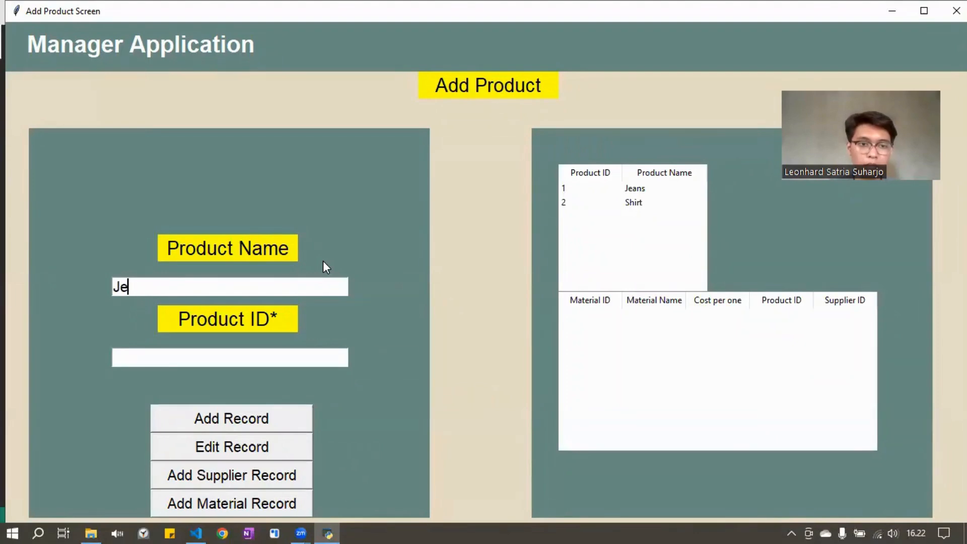
pyautogui.write('ans Navy')
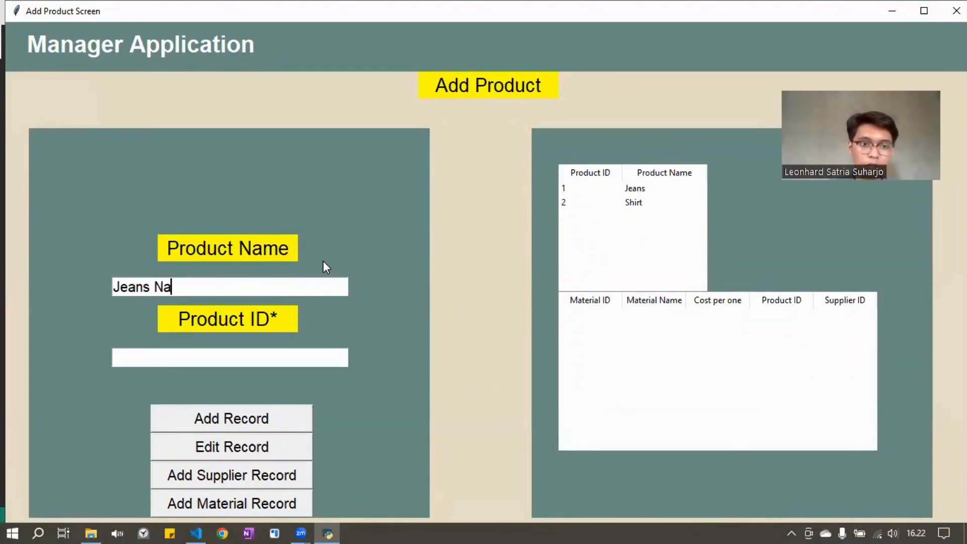
pyautogui.click(296, 356)
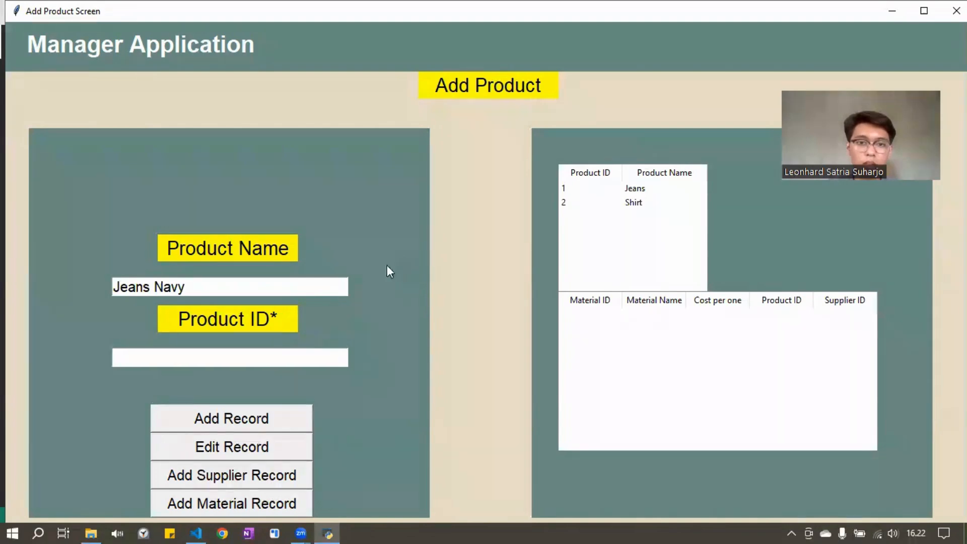
pyautogui.write('1')
pyautogui.click(285, 428)
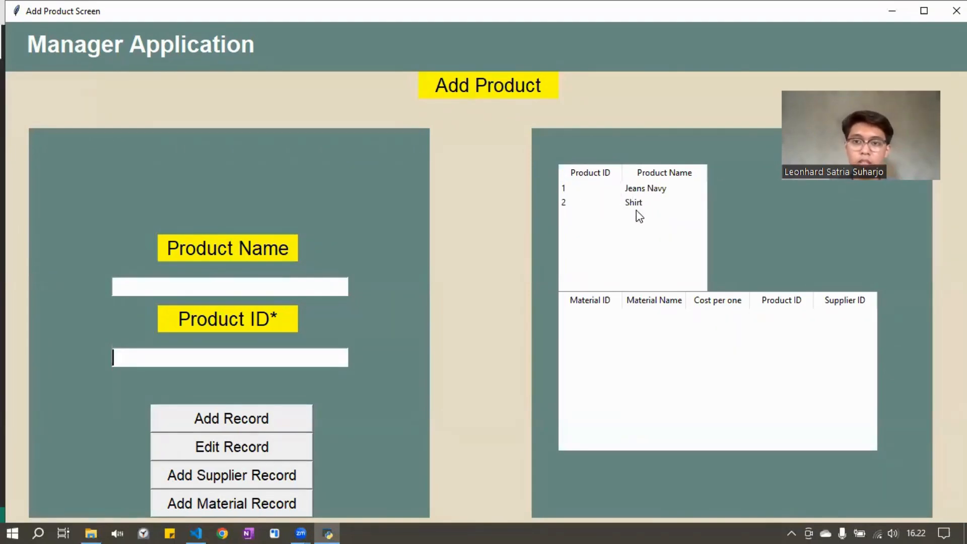
# Open the supplier record form and enter ClothSupplier1 as the supplier name
pyautogui.click(288, 497)
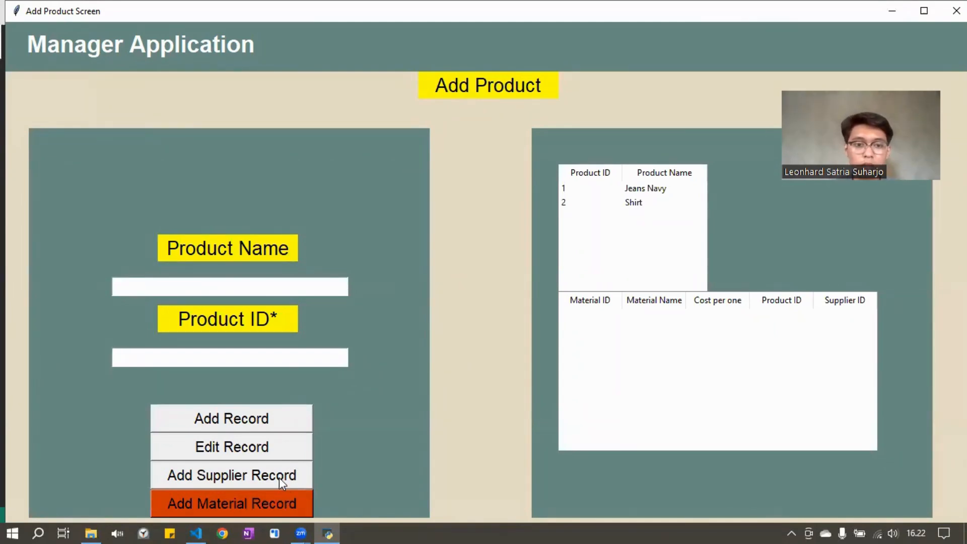
pyautogui.click(279, 478)
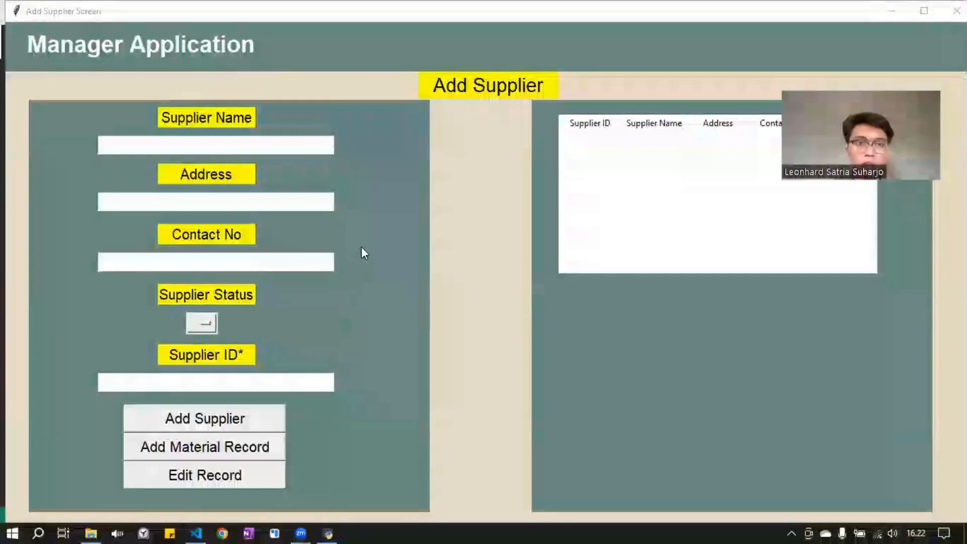
pyautogui.click(323, 149)
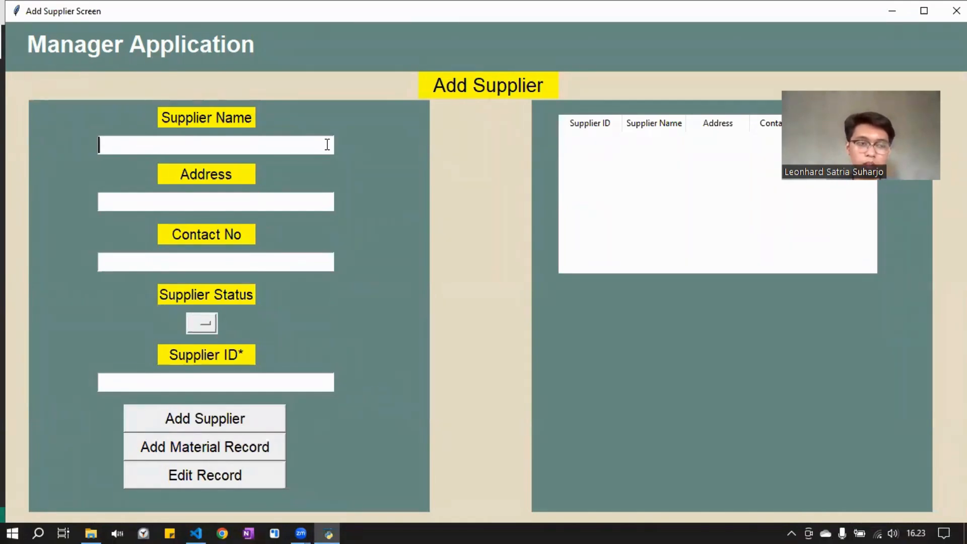
pyautogui.write('ClothSup')
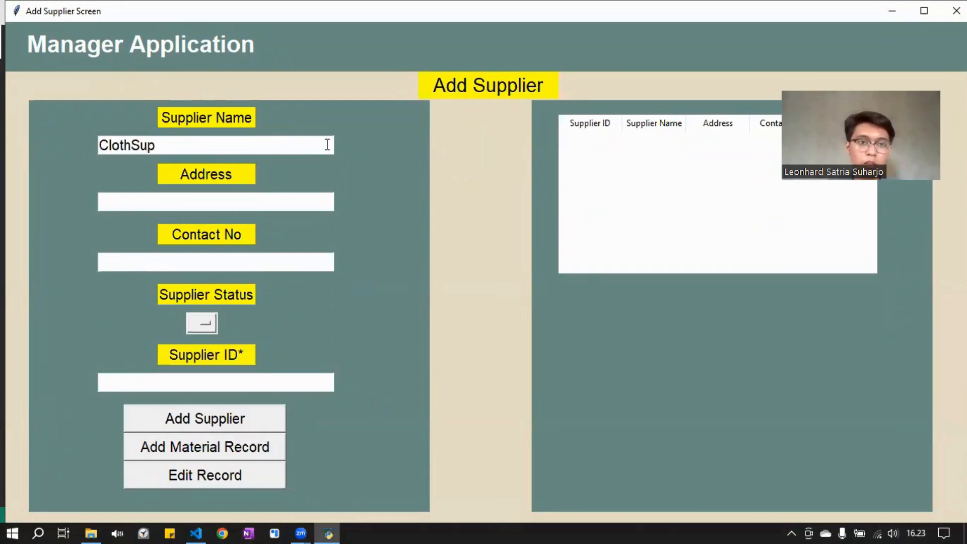
pyautogui.write('plier1')
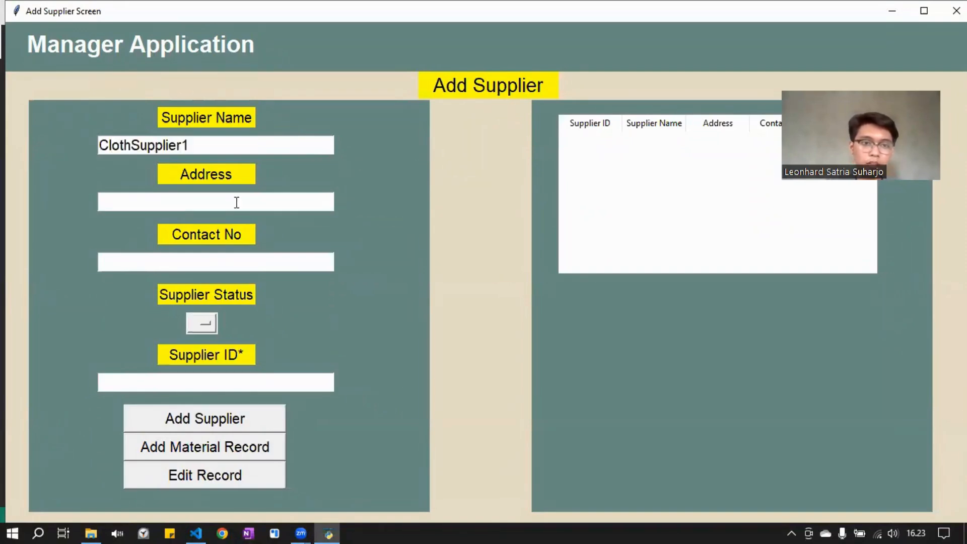
# Enter Jakarta as the address for ClothSupplier1 and fill in the supplier's contact number
pyautogui.click(237, 203)
pyautogui.write('Jakarta')
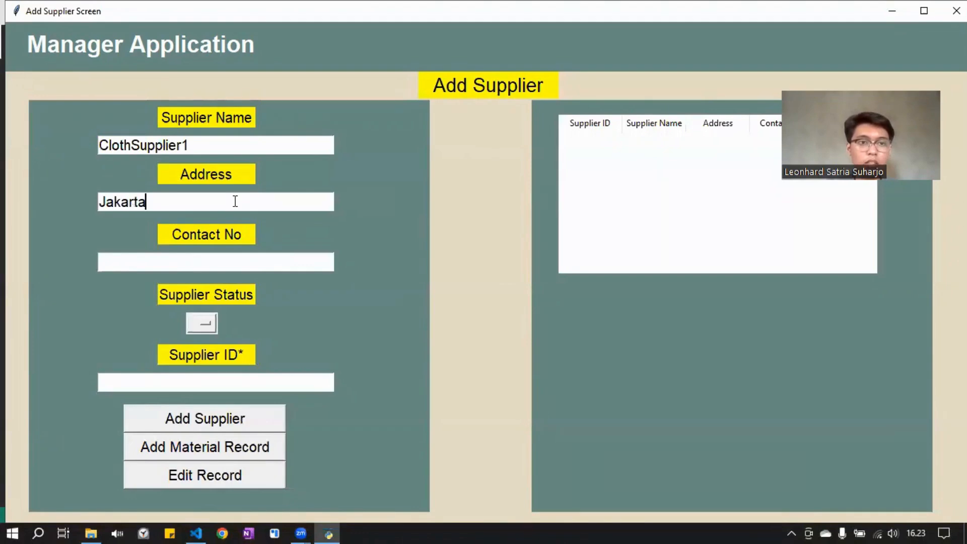
pyautogui.click(190, 262)
pyautogui.write('0')
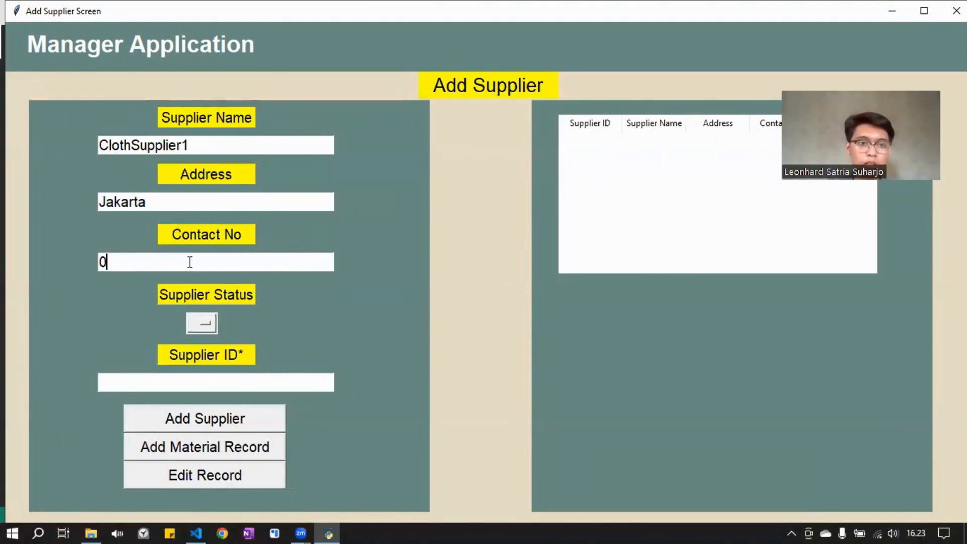
pyautogui.press('BackSpace')
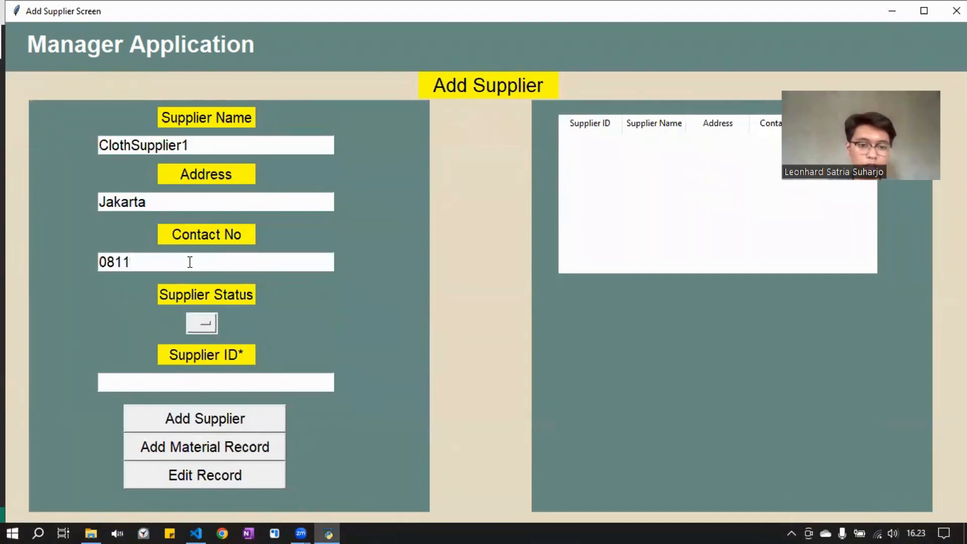
# Set the supplier status to Active and add the ClothSupplier1 record with the supplier ID left blank
pyautogui.click(207, 327)
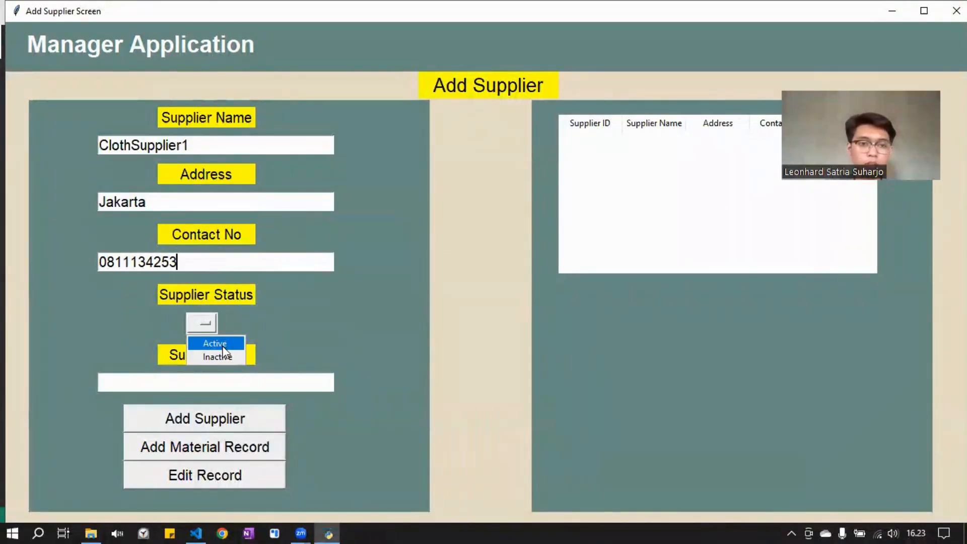
pyautogui.click(222, 345)
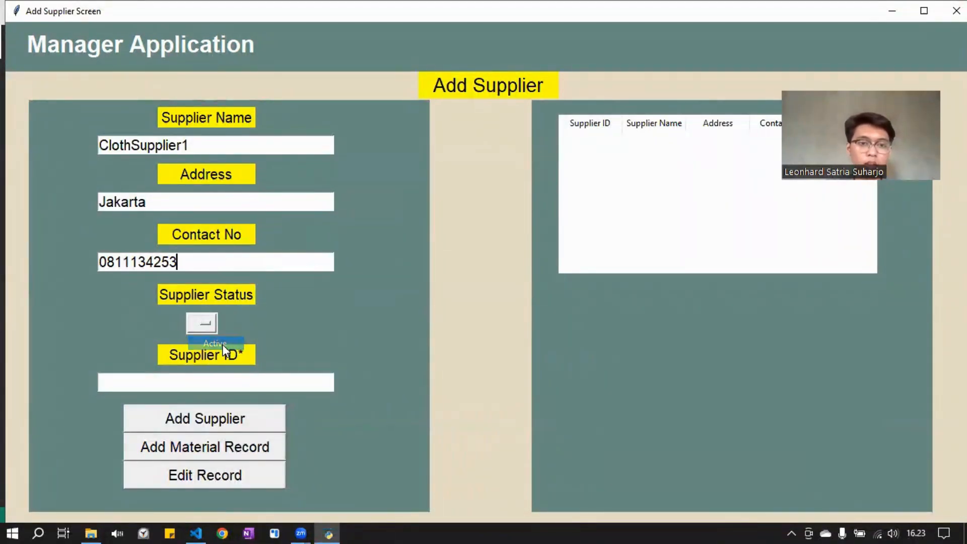
pyautogui.click(222, 382)
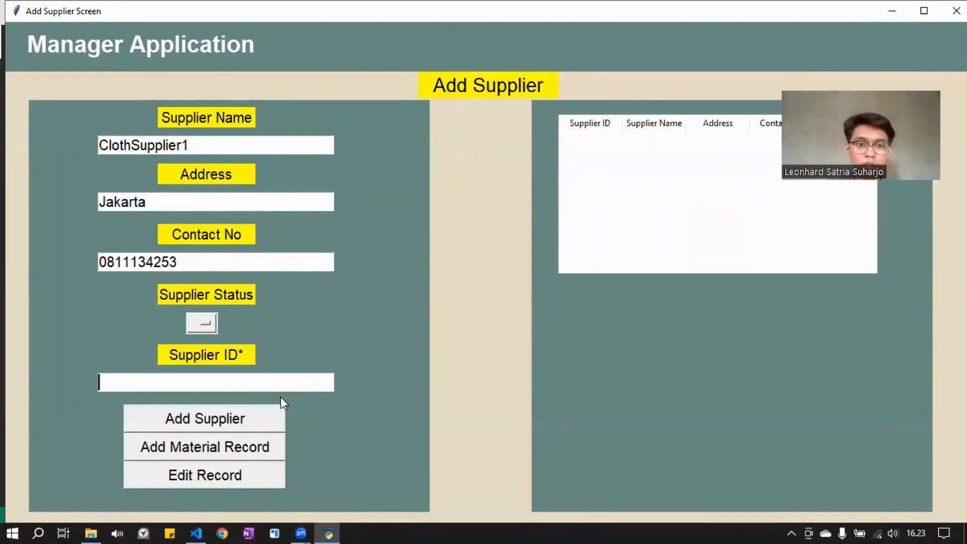
pyautogui.click(267, 416)
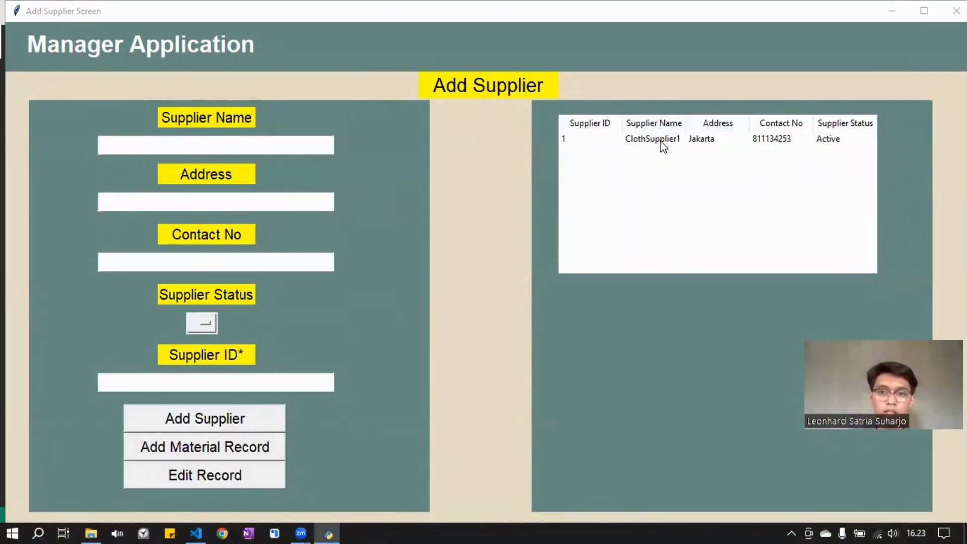
# Enter Supplier2 as the name of a second supplier and Bekasi as its address
pyautogui.click(279, 143)
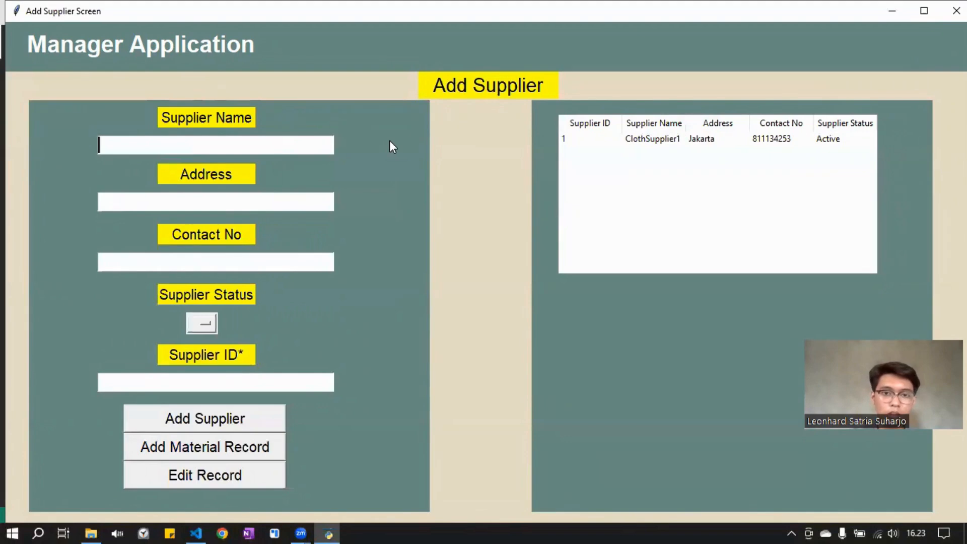
pyautogui.write('Supplier')
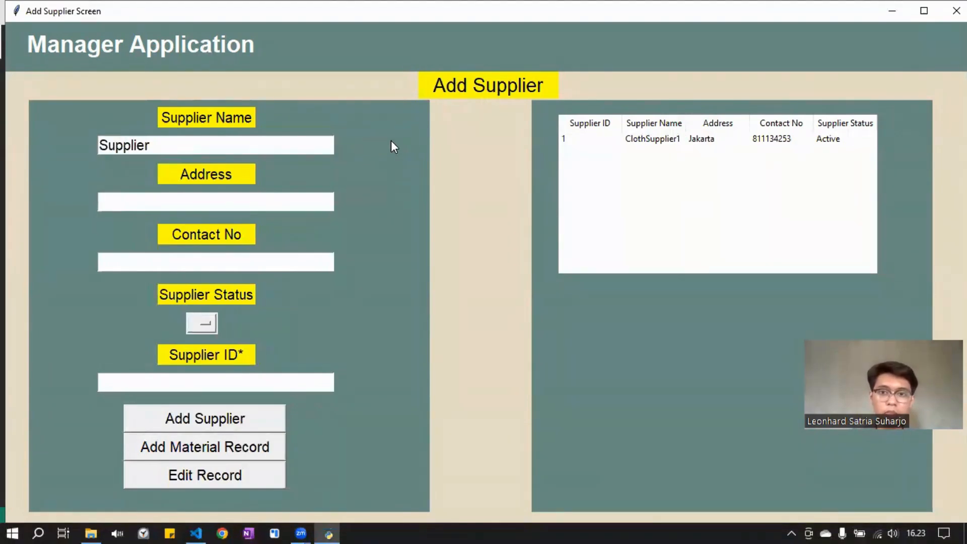
pyautogui.write('2')
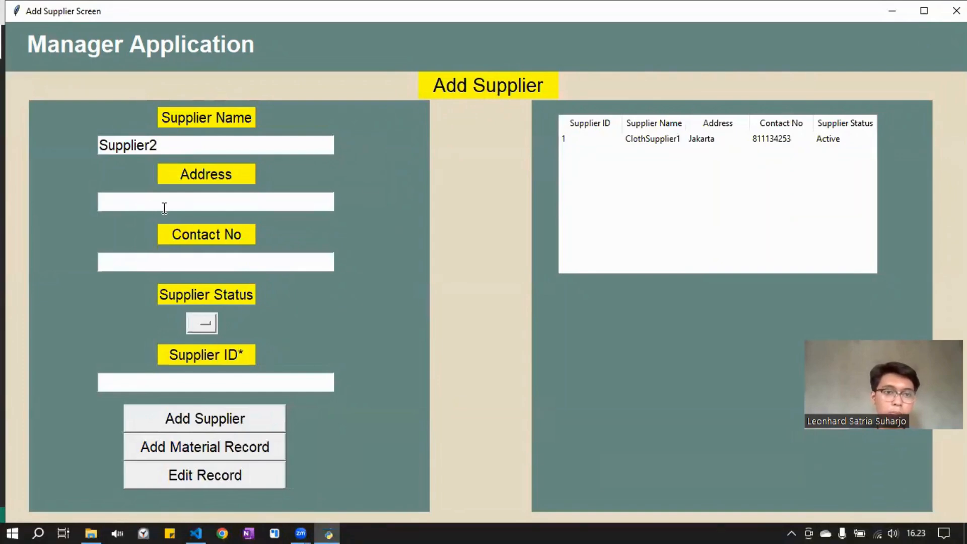
pyautogui.click(169, 202)
pyautogui.write('Bekasi')
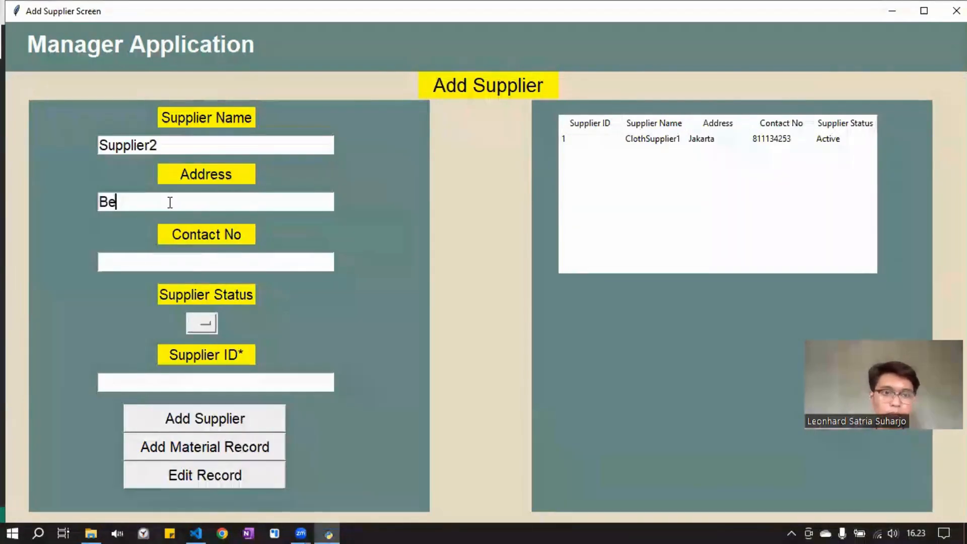
# Fill in the contact number for Supplier2, set its status to Active, and add the record without a supplier ID
pyautogui.click(142, 270)
pyautogui.write('123')
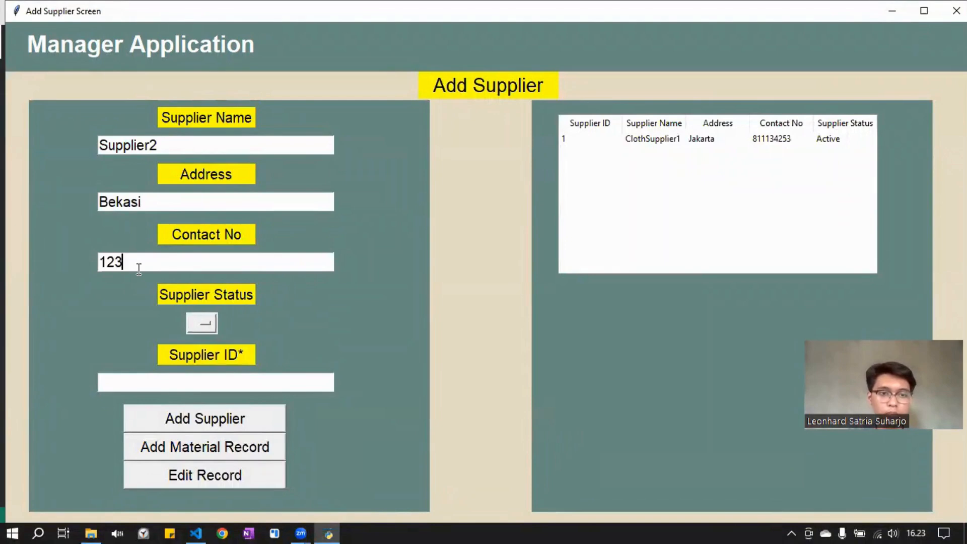
pyautogui.write('45')
pyautogui.click(207, 326)
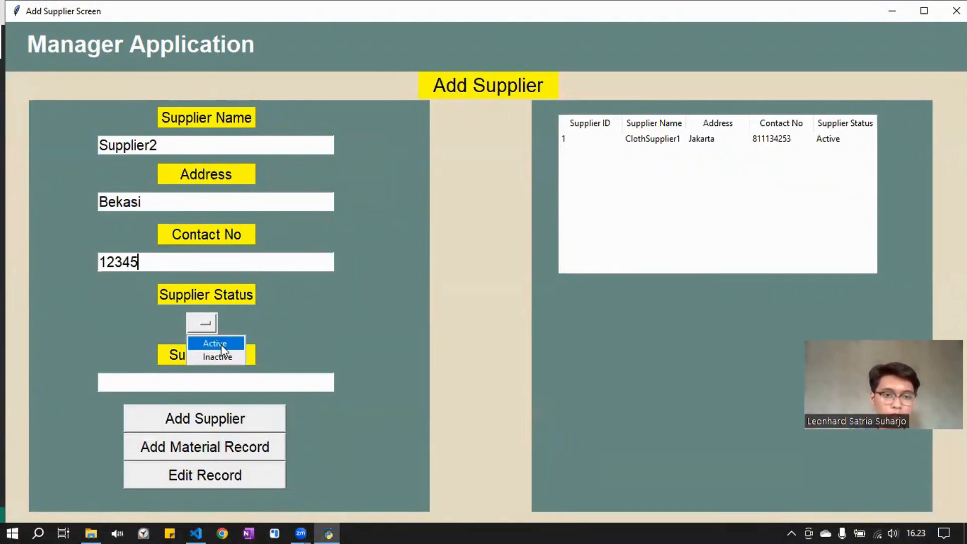
pyautogui.click(206, 341)
pyautogui.click(196, 383)
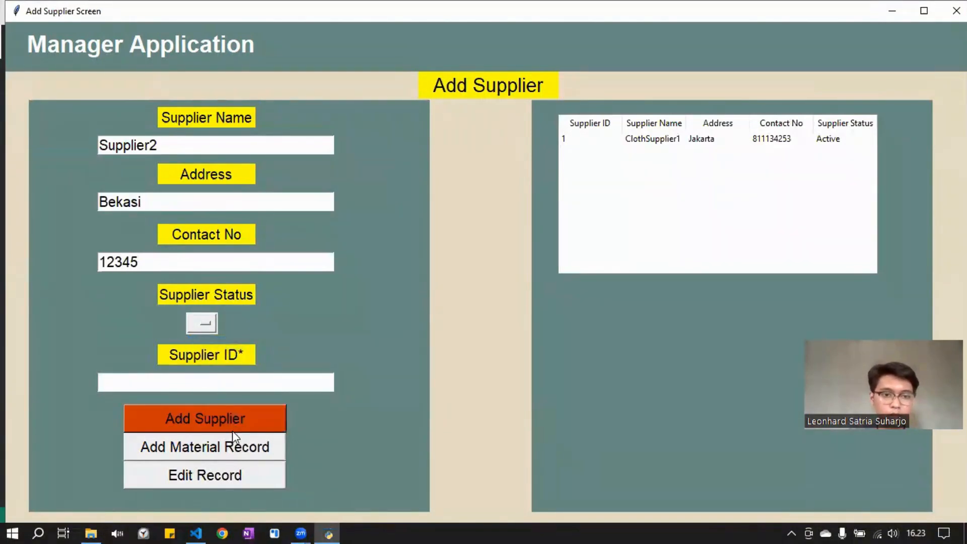
pyautogui.click(236, 418)
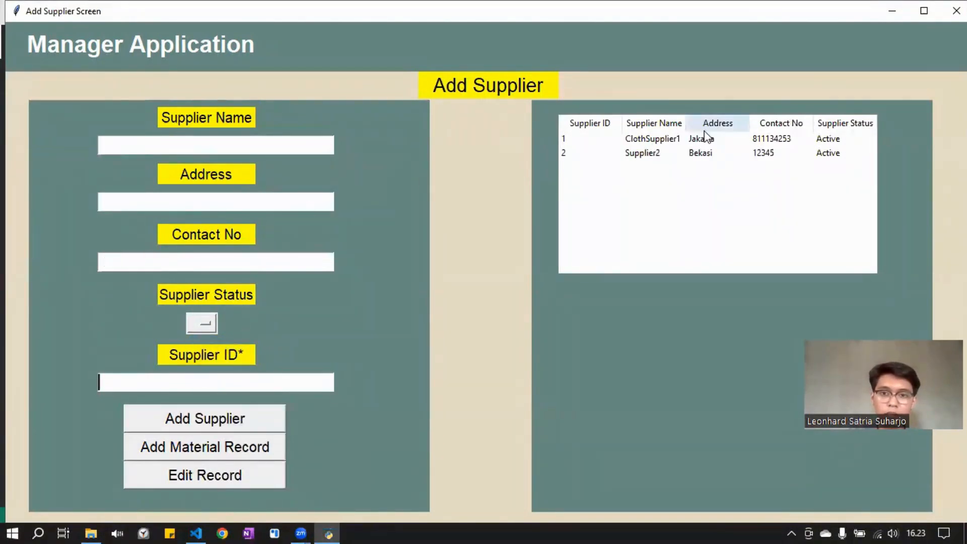
# Enter replacement supplier details with the name ClothSupplierNew, the address Jakarta, and a new contact number
pyautogui.click(310, 145)
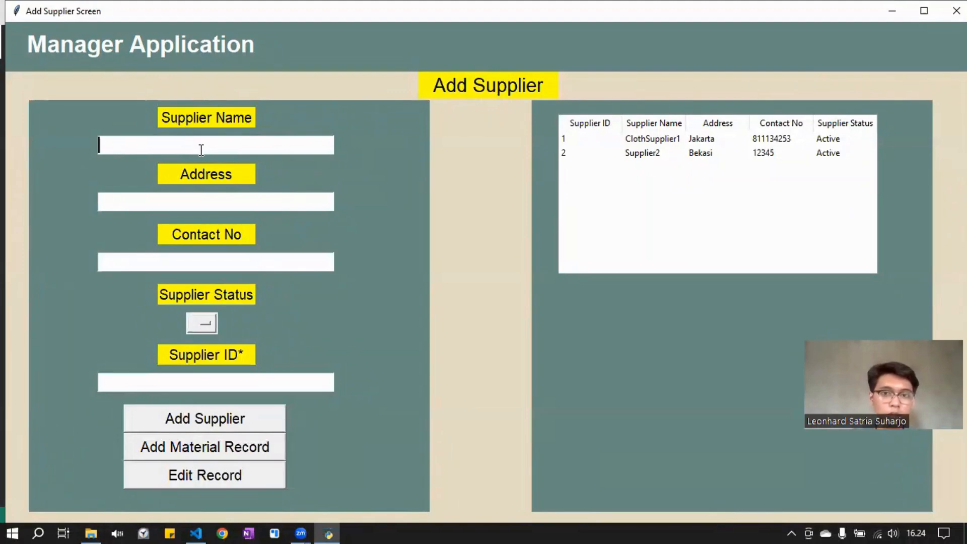
pyautogui.write('ClothS')
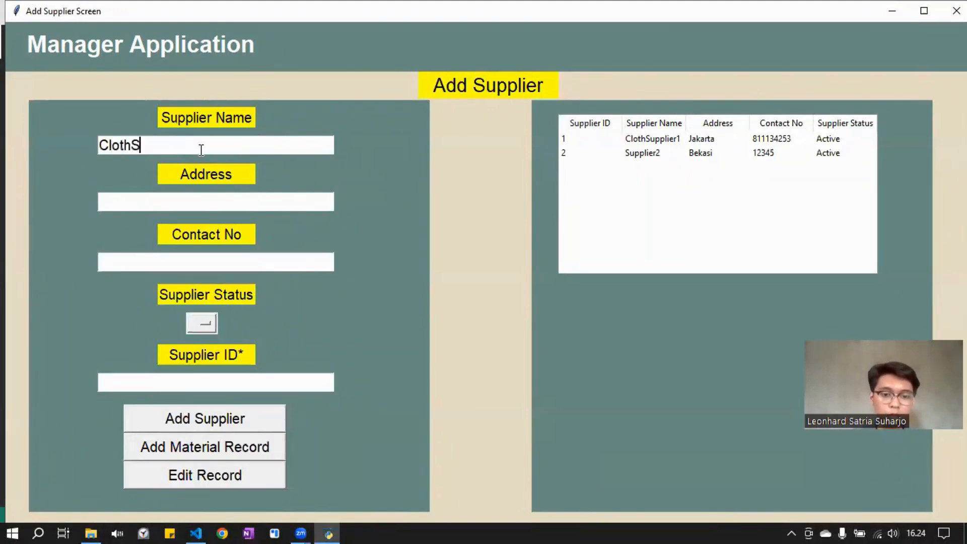
pyautogui.write('upplier')
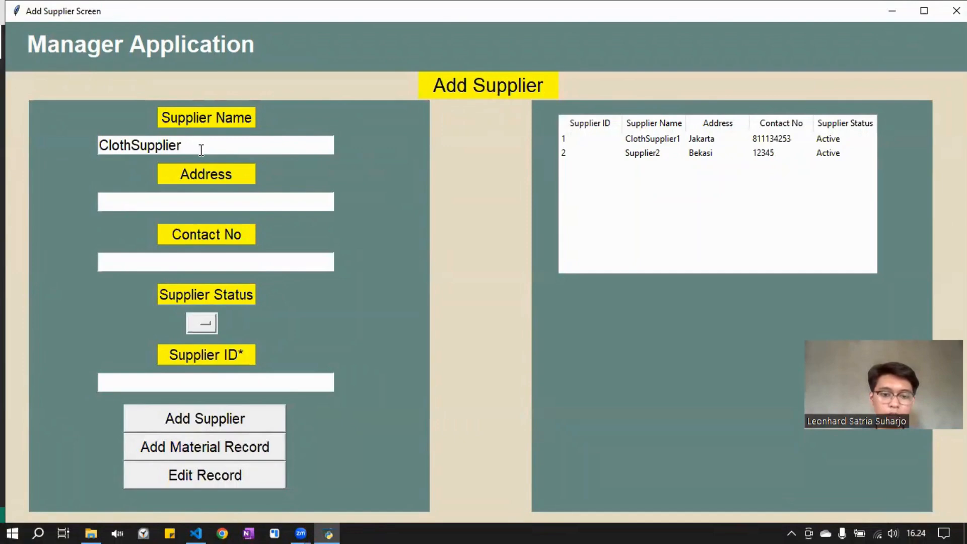
pyautogui.write('New')
pyautogui.click(217, 197)
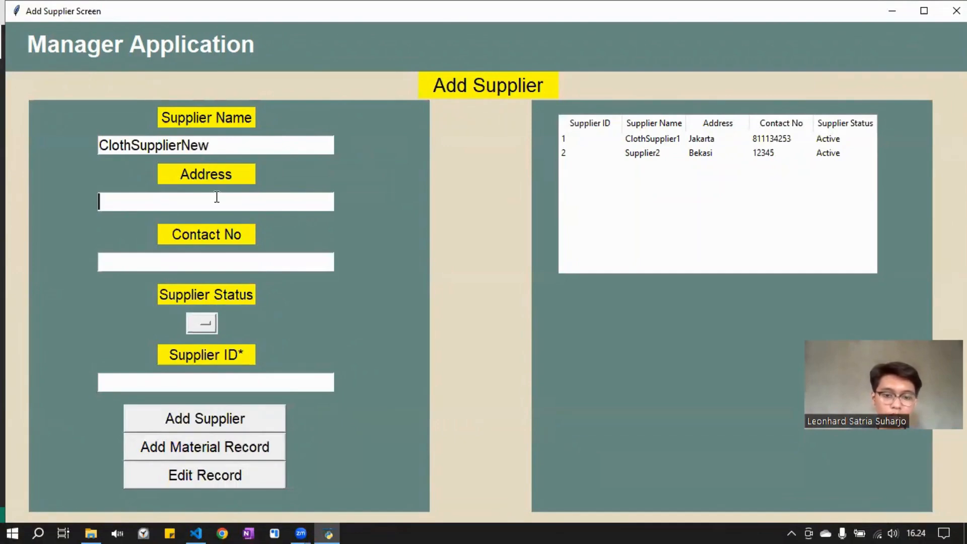
pyautogui.write('Jakarta')
pyautogui.click(196, 262)
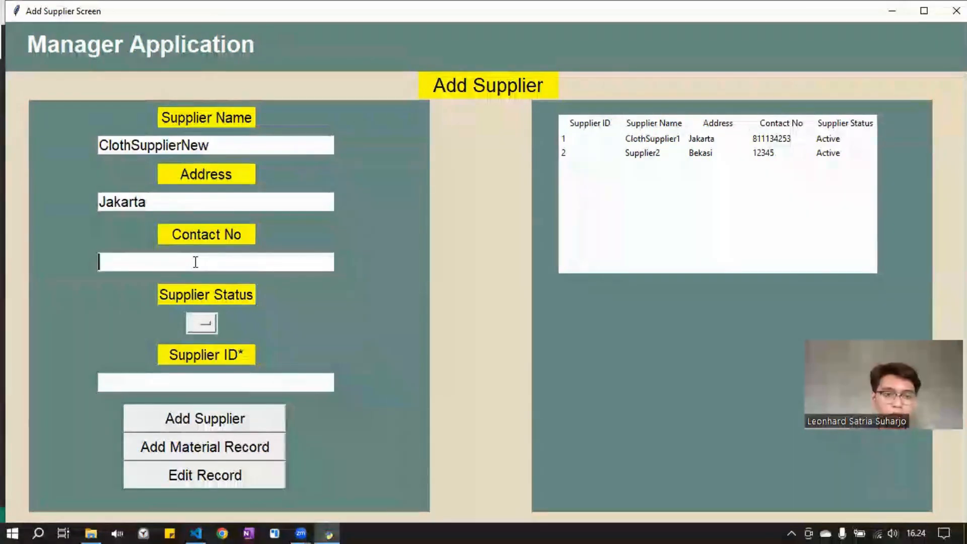
pyautogui.write('1232453')
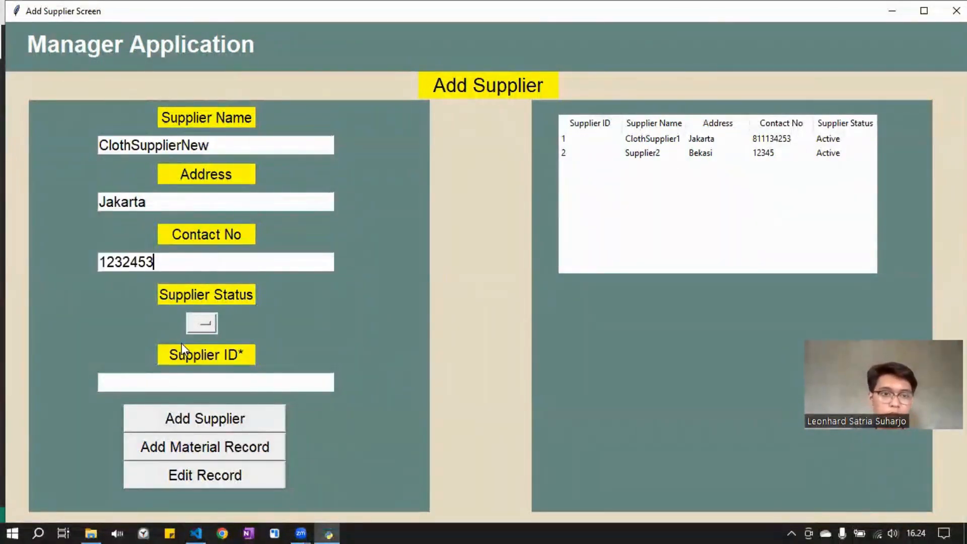
# Set the status to Inactive and apply the entered details as an edit to the record with supplier ID 1
pyautogui.click(199, 324)
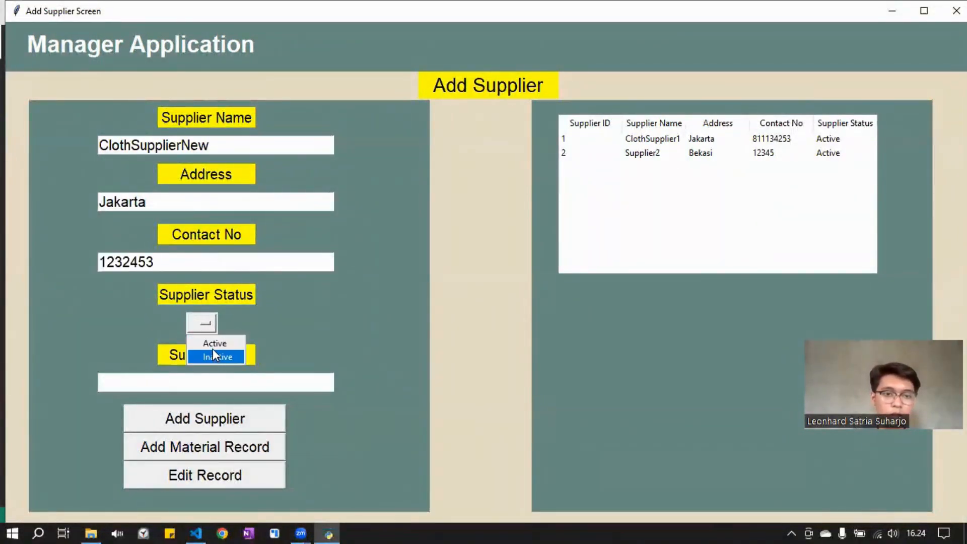
pyautogui.click(217, 357)
pyautogui.click(216, 376)
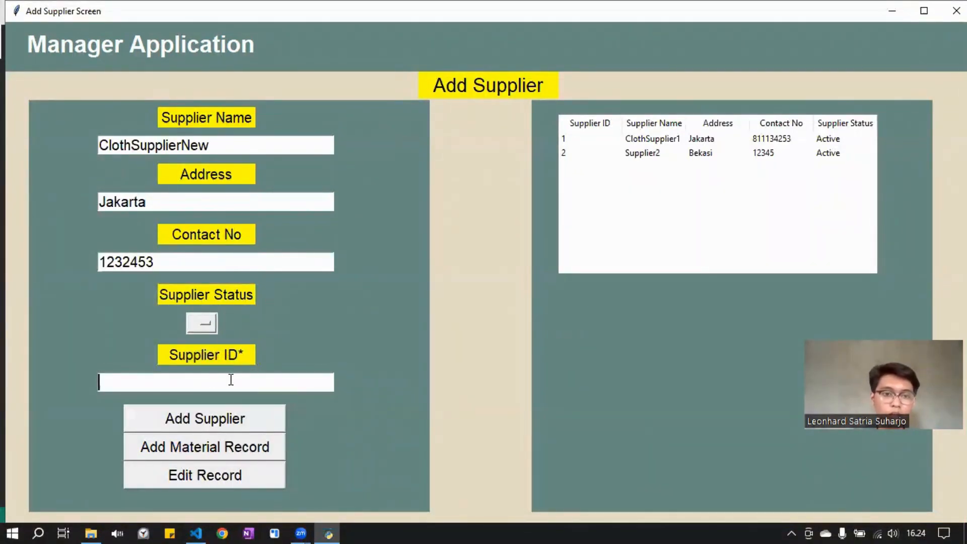
pyautogui.write('1')
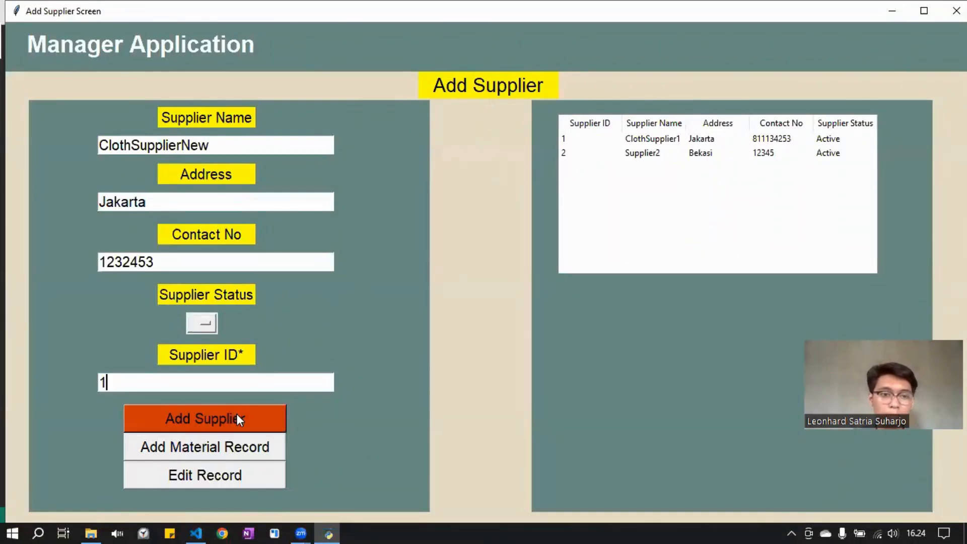
pyautogui.click(226, 477)
pyautogui.click(694, 140)
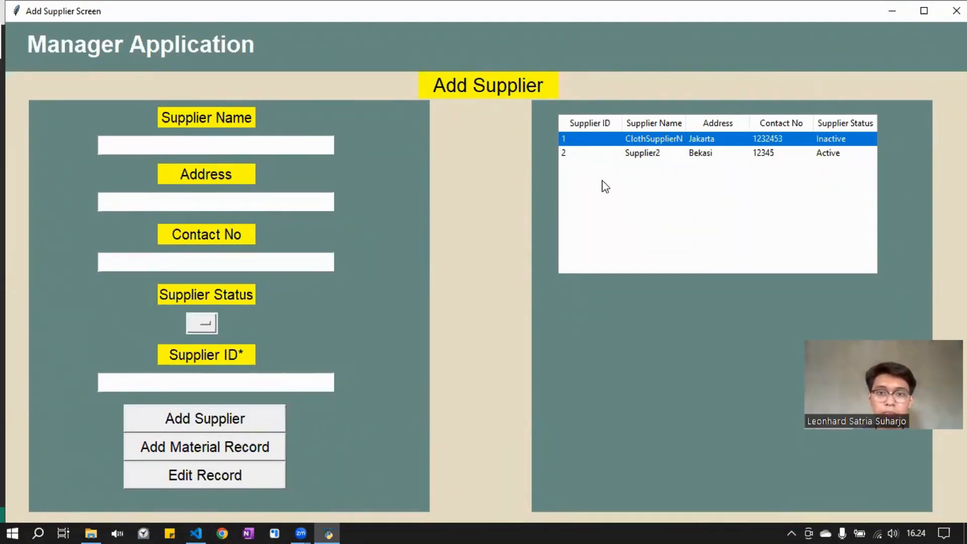
# Open the material record form and make the material name ready for entry
pyautogui.click(247, 455)
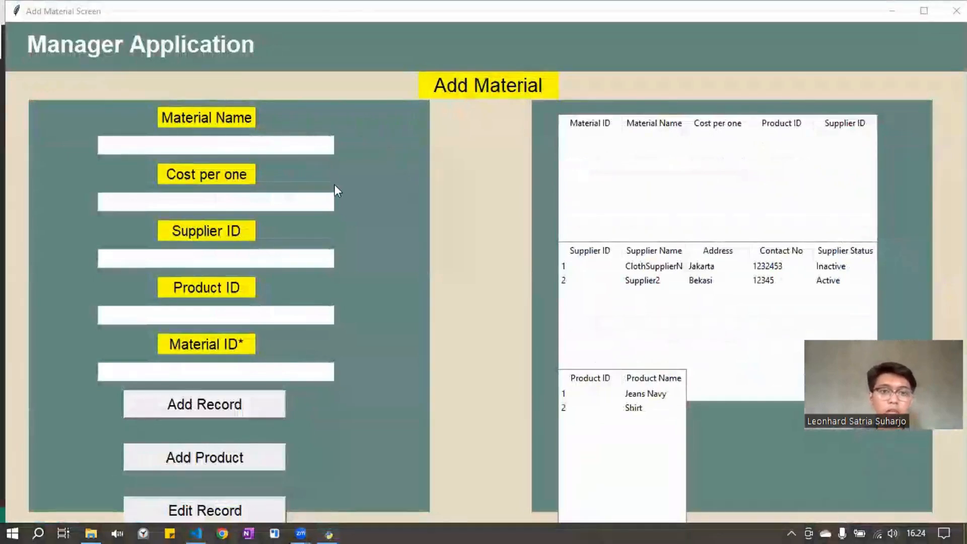
pyautogui.click(318, 139)
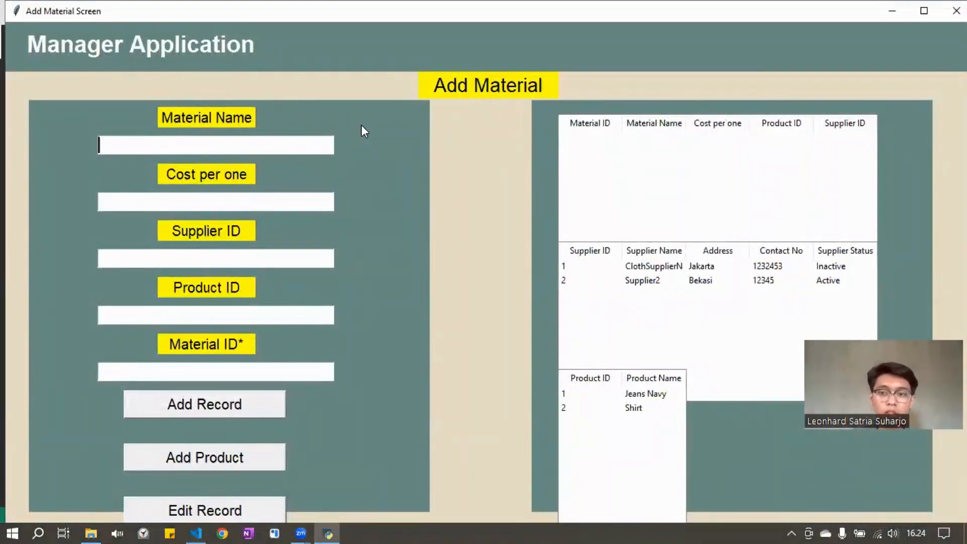